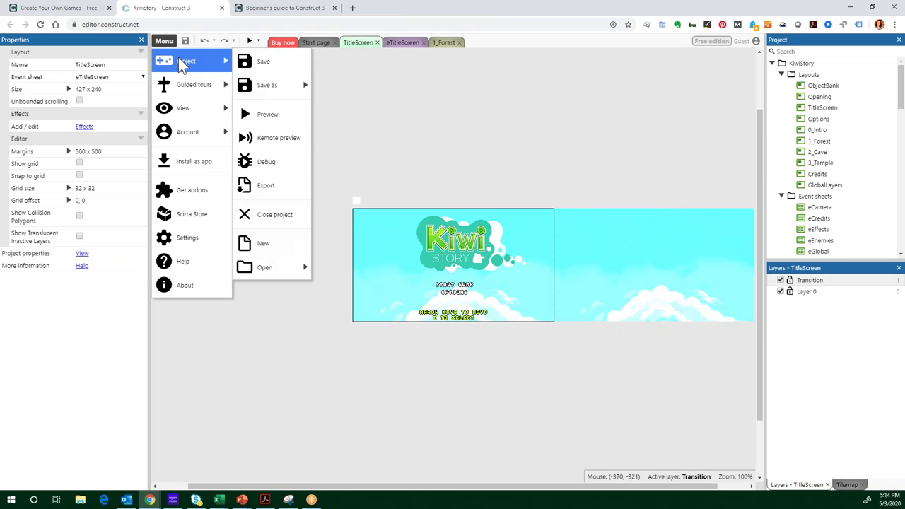
# Step: Close the KiwiStory project and show the project templates on the start page
pyautogui.moveTo(291, 91)
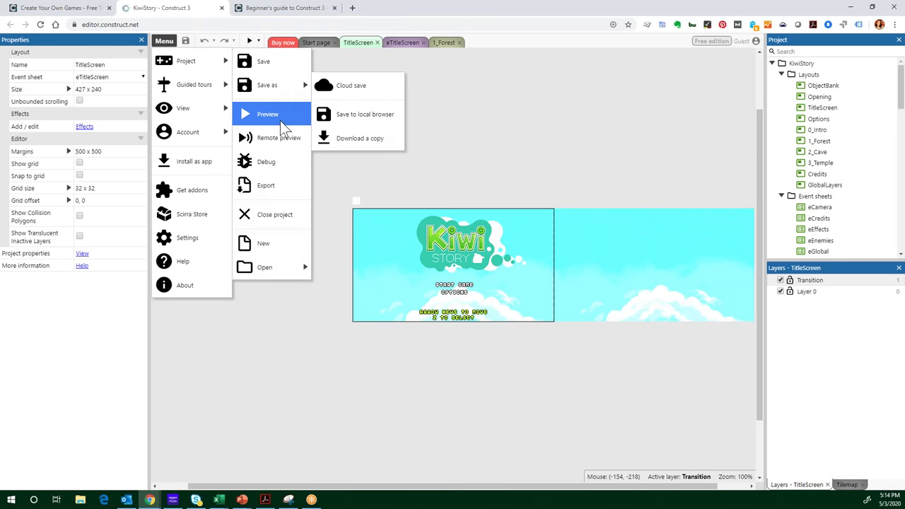
pyautogui.click(266, 215)
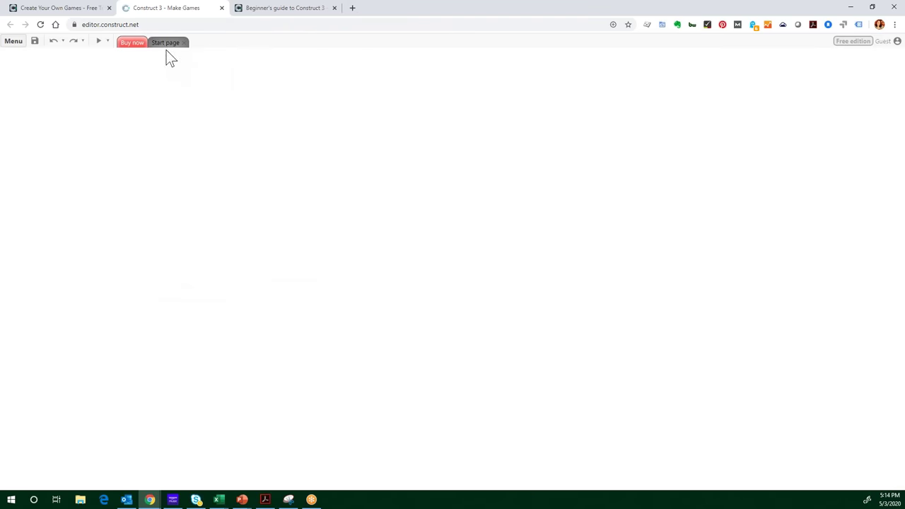
pyautogui.click(167, 42)
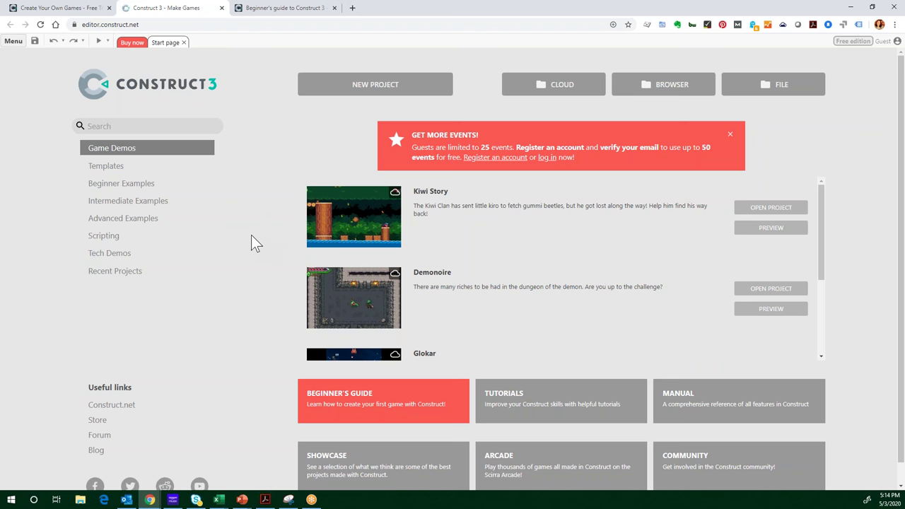
pyautogui.scroll(-1, 251, 235)
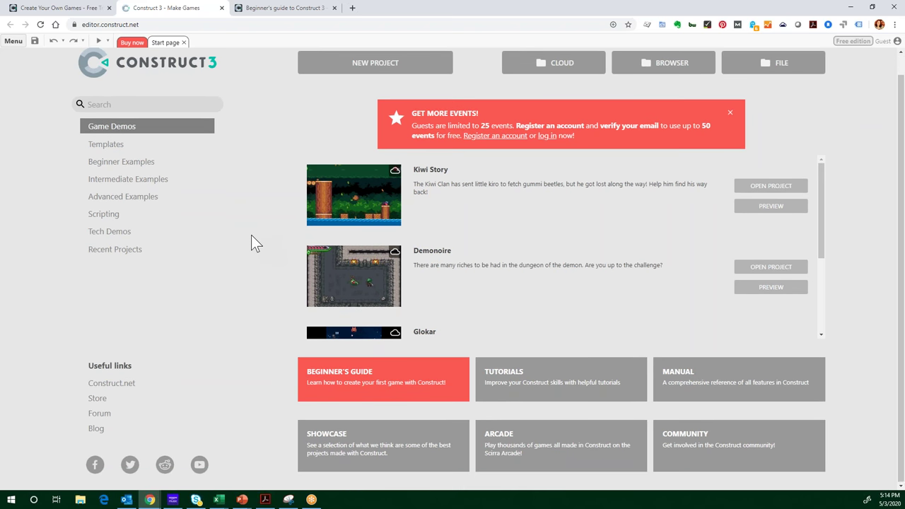
pyautogui.scroll(1, 251, 235)
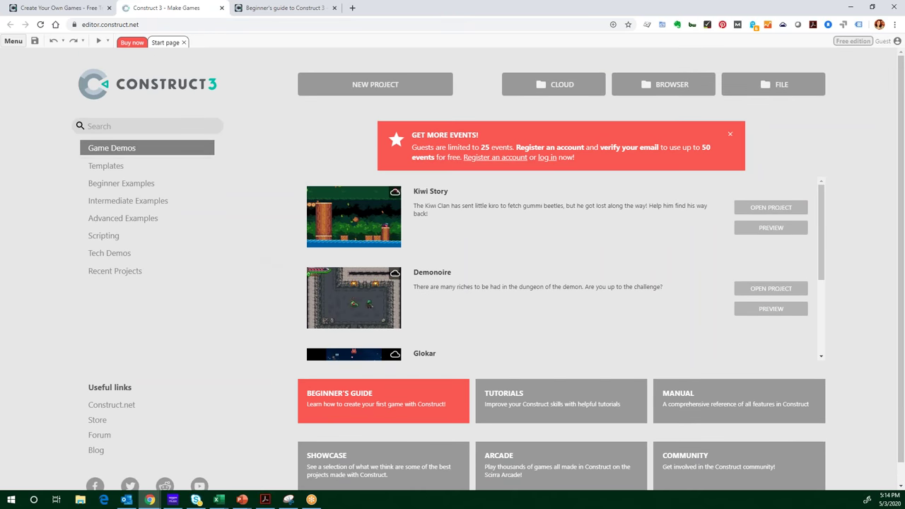
pyautogui.click(109, 167)
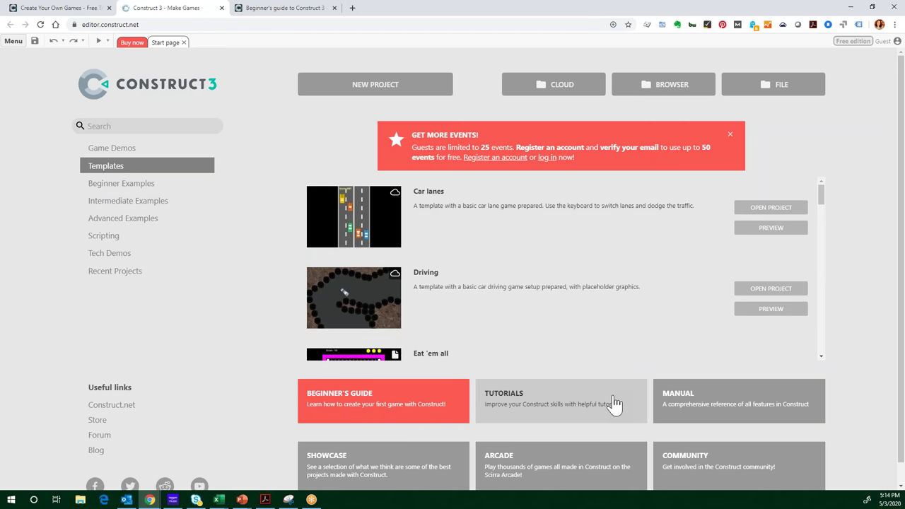
# Step: Open the Construct tutorials page and look through the list of game development tutorials
pyautogui.click(615, 403)
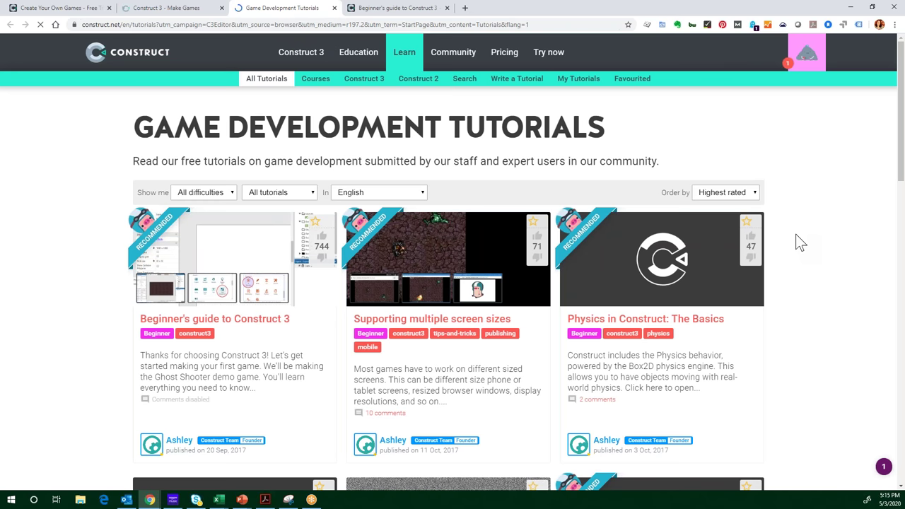
pyautogui.scroll(-3, 795, 235)
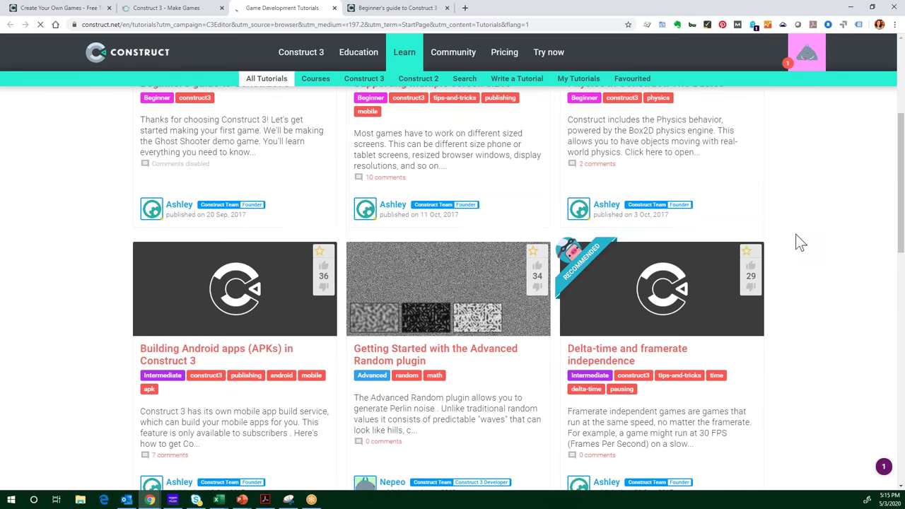
pyautogui.scroll(-2, 800, 242)
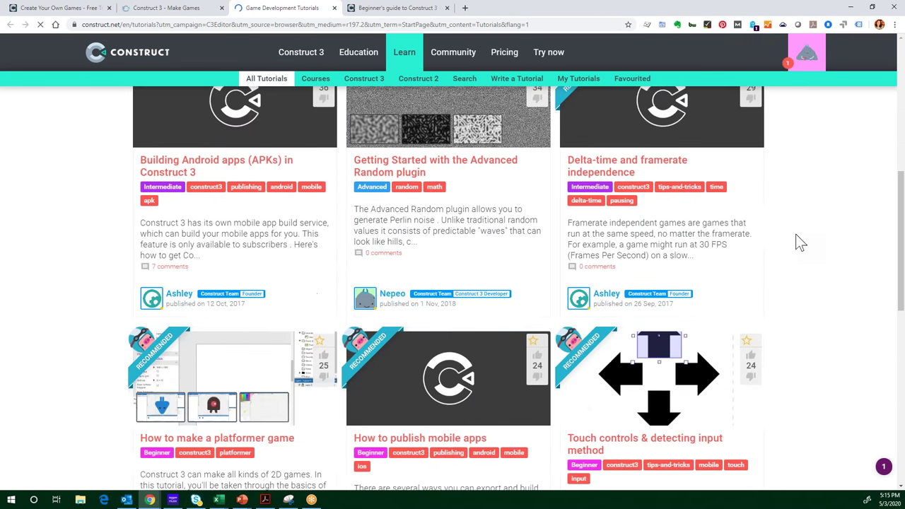
pyautogui.scroll(-2, 800, 242)
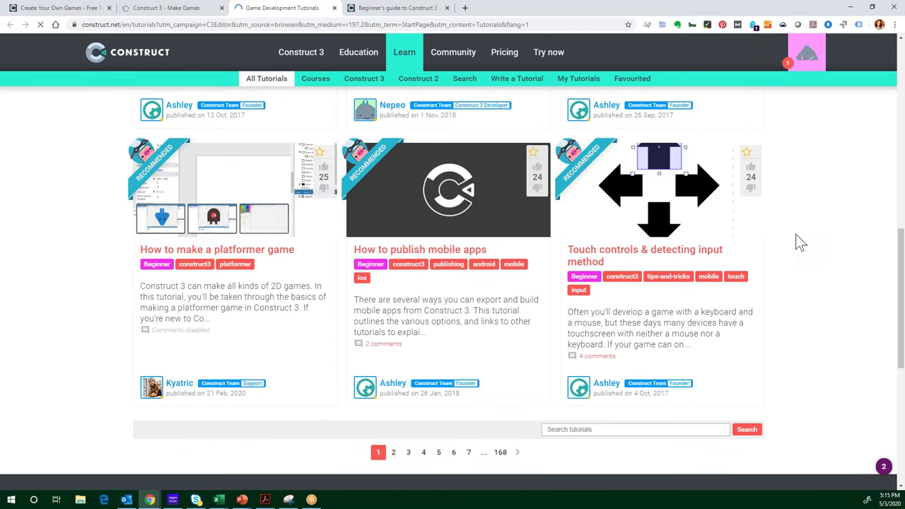
pyautogui.scroll(-2, 800, 242)
pyautogui.scroll(8, 800, 242)
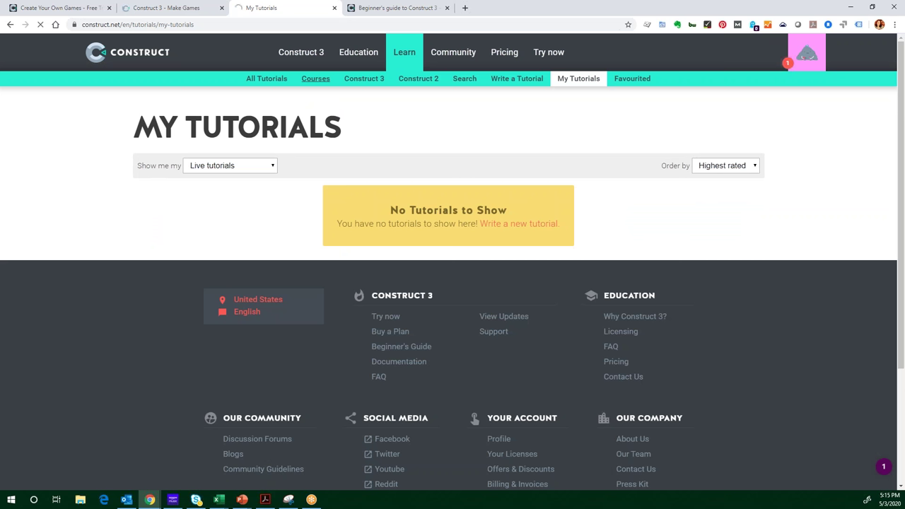
# Step: Open the game development courses page and look through the available courses
pyautogui.click(372, 79)
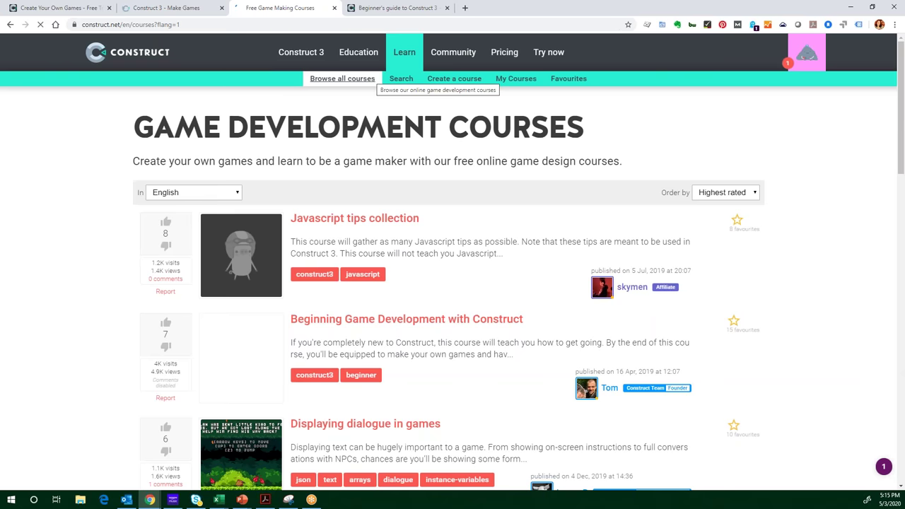
pyautogui.scroll(-1, 781, 214)
pyautogui.scroll(-1, 779, 210)
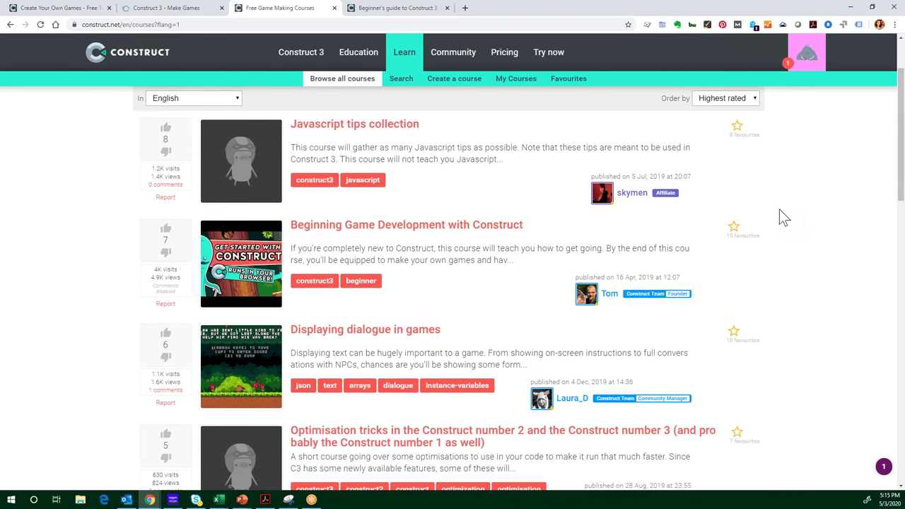
pyautogui.scroll(-1, 781, 211)
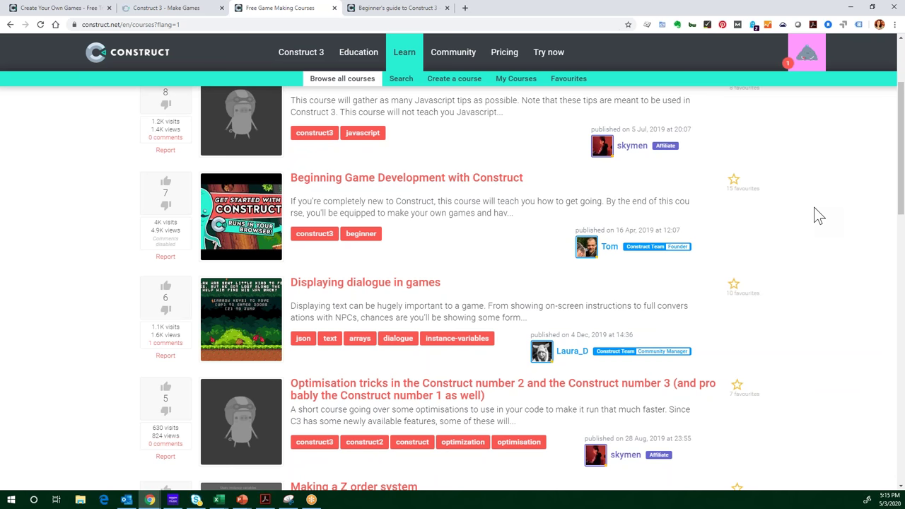
pyautogui.scroll(2, 814, 208)
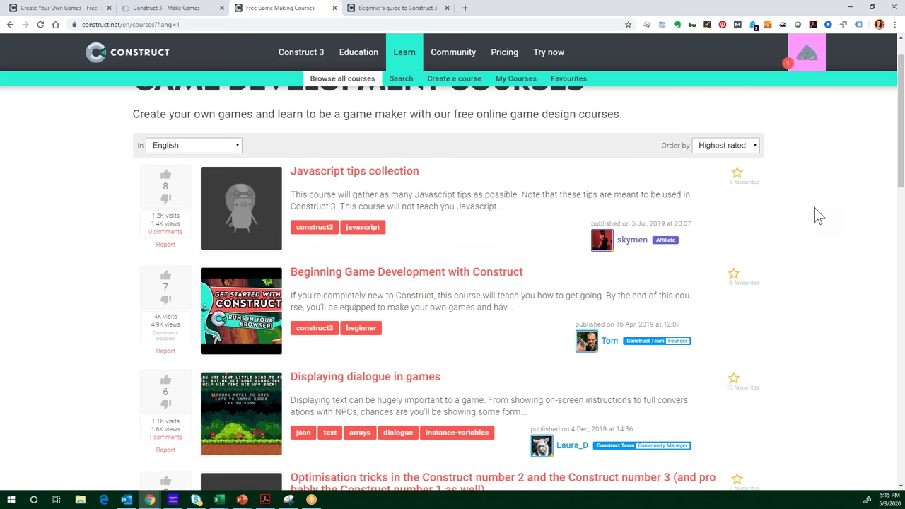
pyautogui.scroll(-2, 814, 207)
pyautogui.scroll(-1, 814, 214)
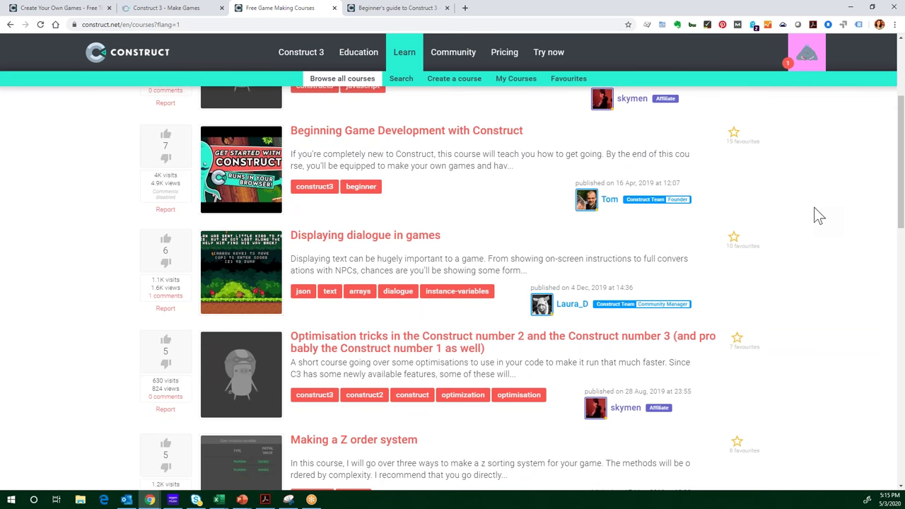
pyautogui.scroll(-2, 814, 209)
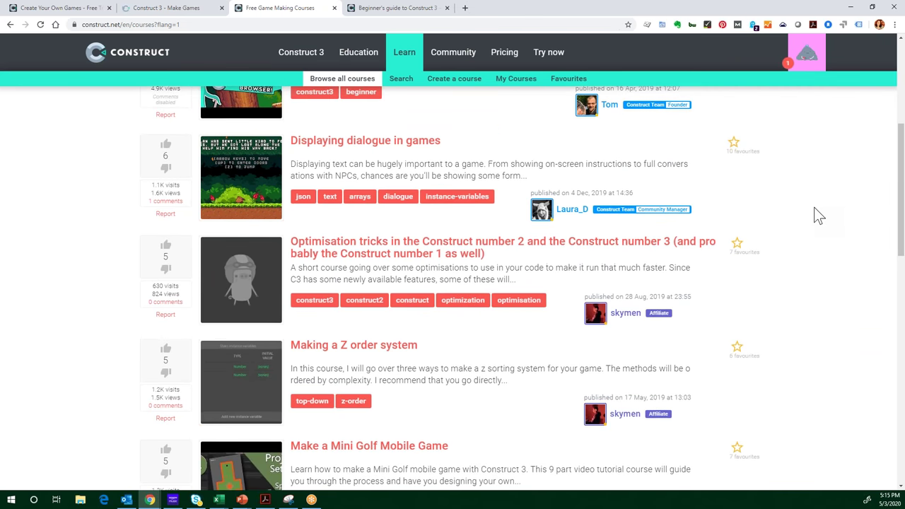
pyautogui.scroll(-2, 814, 214)
pyautogui.scroll(-4, 814, 214)
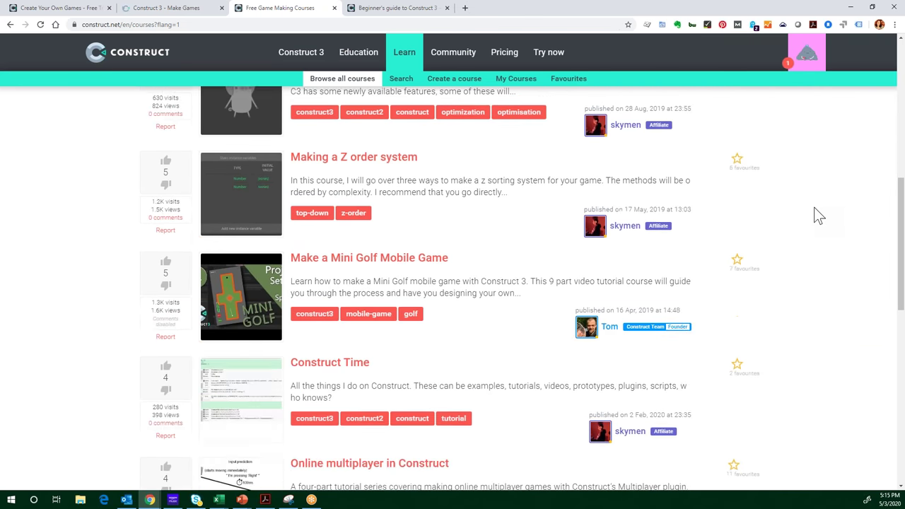
pyautogui.scroll(-3, 815, 208)
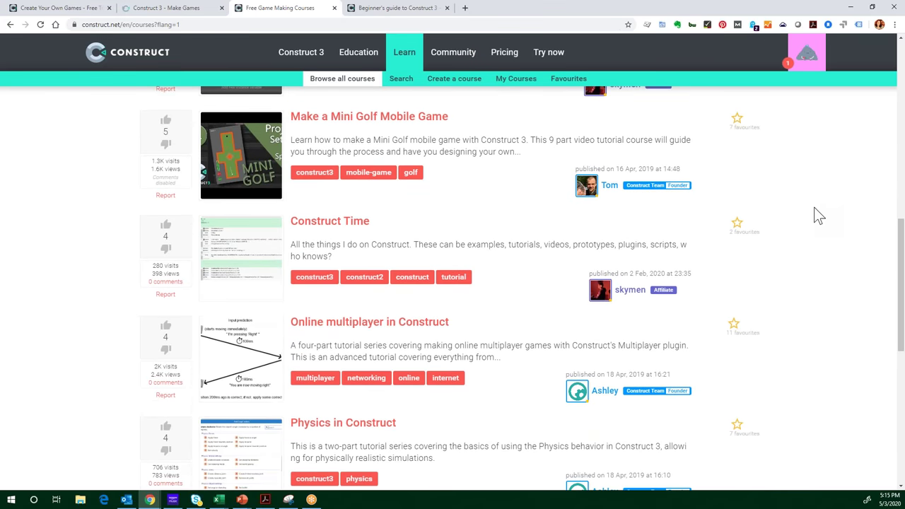
pyautogui.scroll(12, 814, 215)
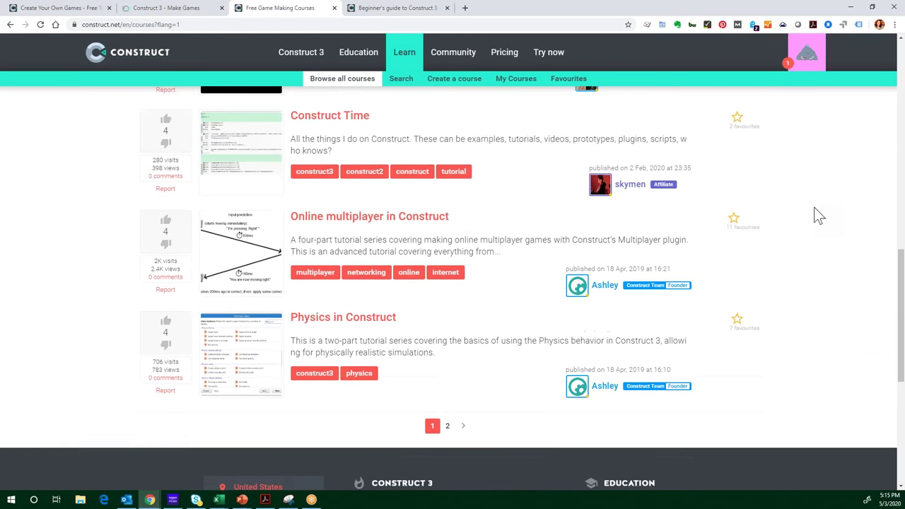
pyautogui.scroll(1, 814, 214)
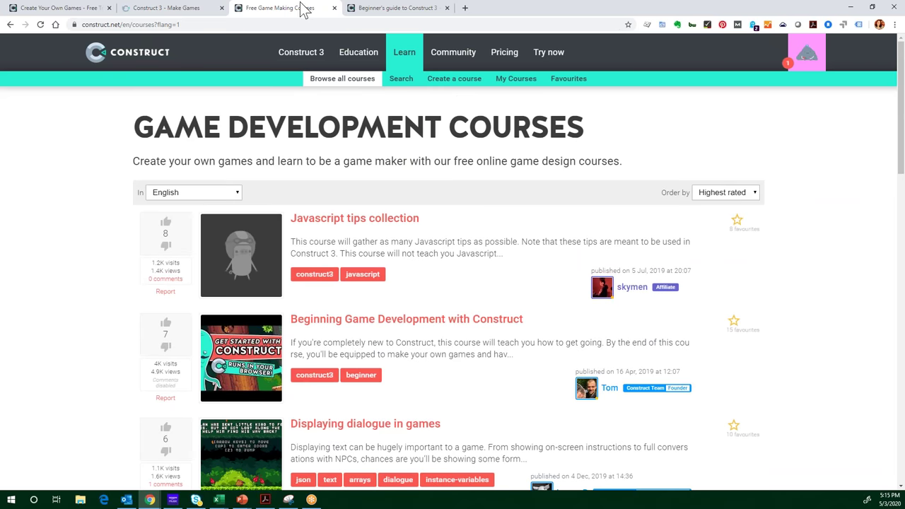
pyautogui.moveTo(347, 65)
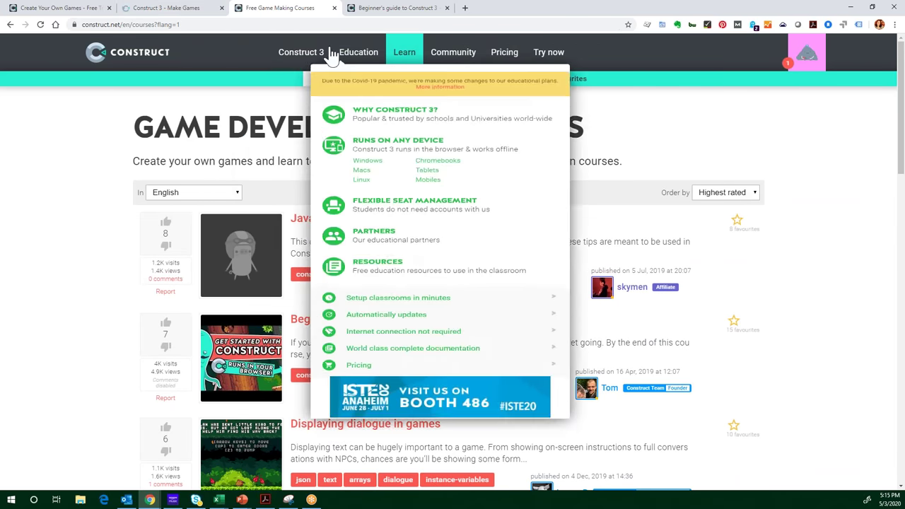
# Step: Return to the Construct 3 editor and create a new project with the default settings
pyautogui.click(175, 9)
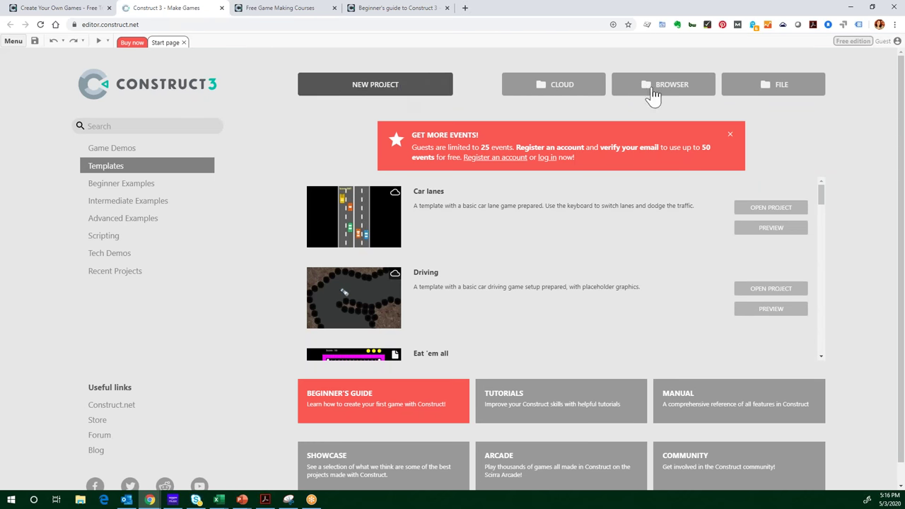
pyautogui.click(162, 131)
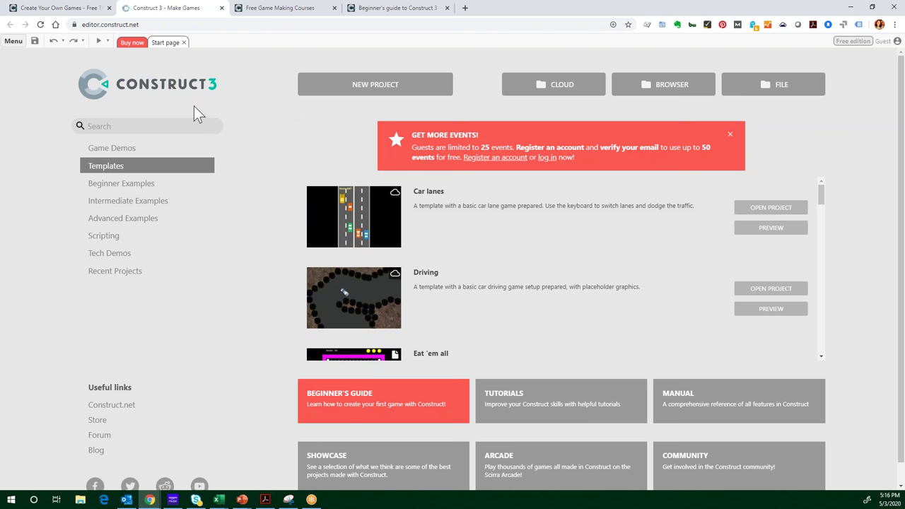
pyautogui.click(404, 103)
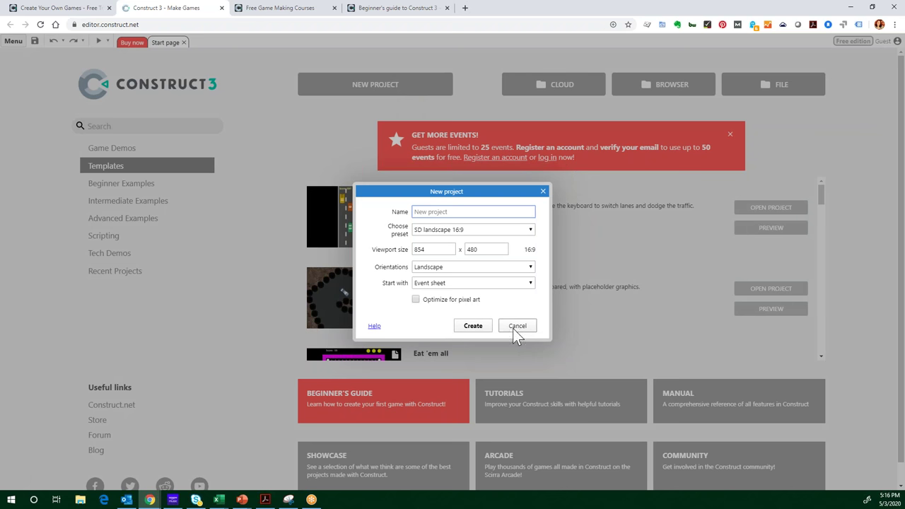
pyautogui.click(473, 326)
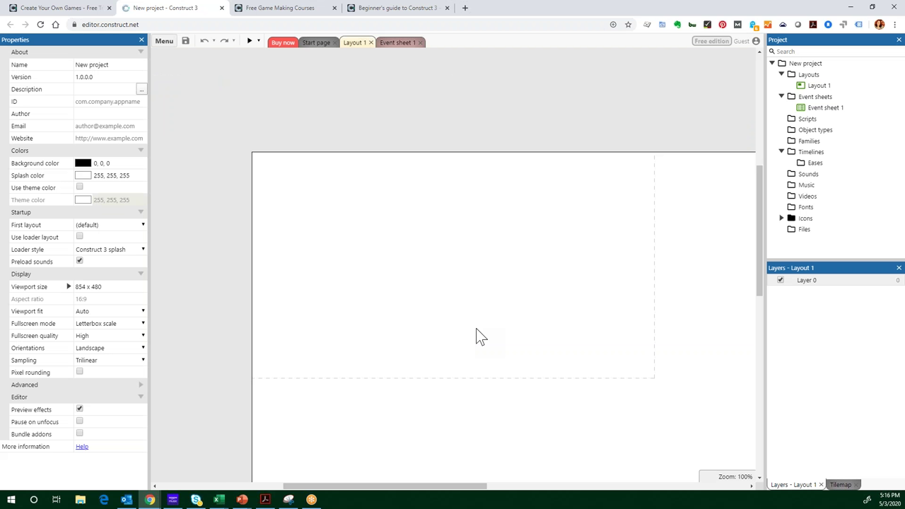
# Step: Try to start the Beginner's guide guided tour from the open project
pyautogui.click(162, 43)
pyautogui.moveTo(179, 90)
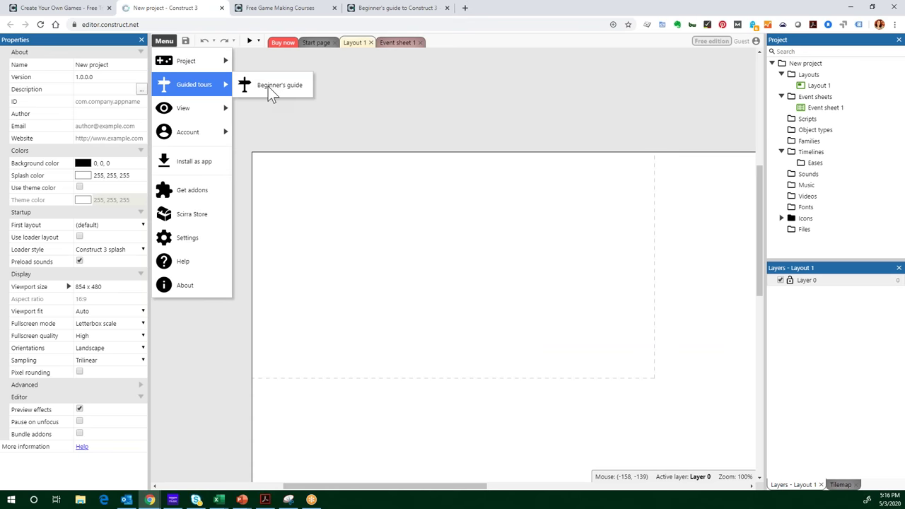
pyautogui.click(269, 87)
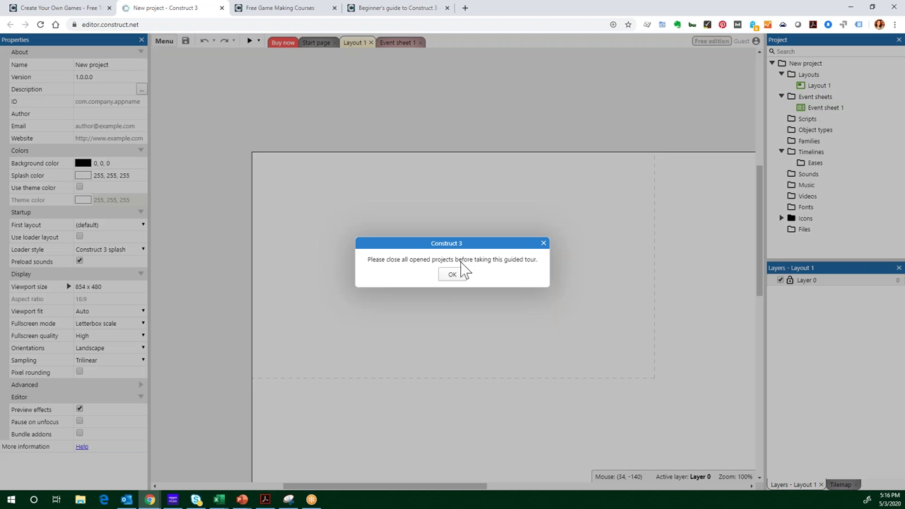
pyautogui.click(452, 275)
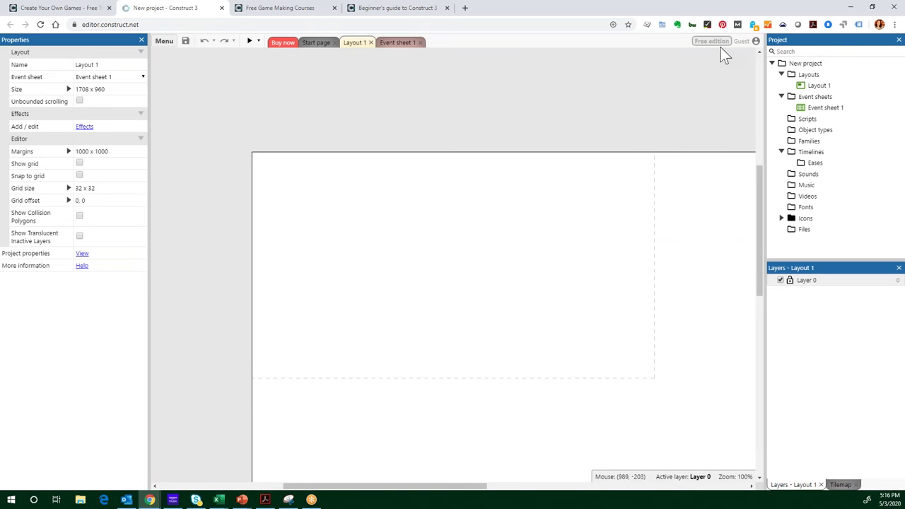
pyautogui.click(899, 40)
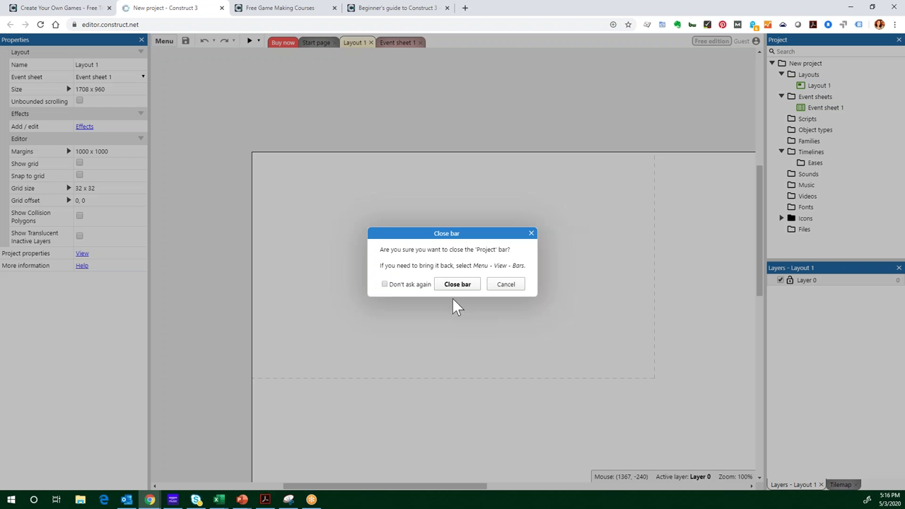
pyautogui.click(506, 284)
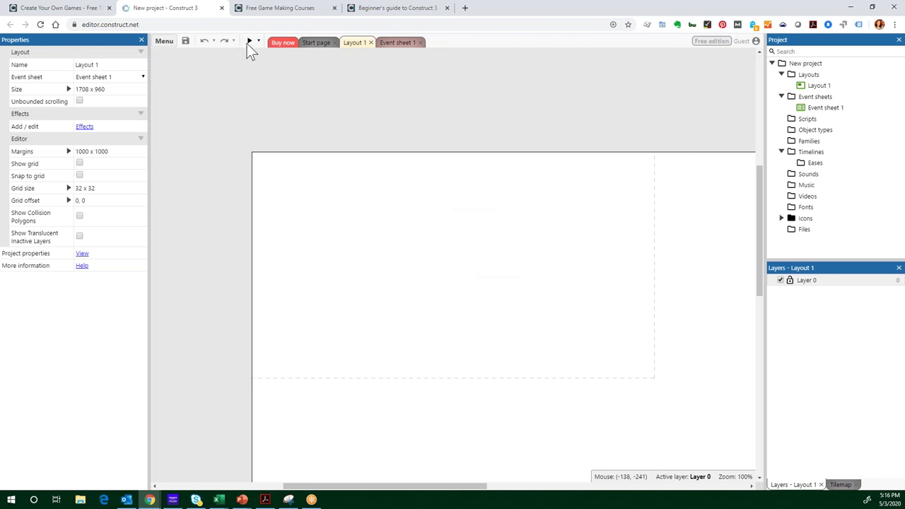
pyautogui.click(162, 41)
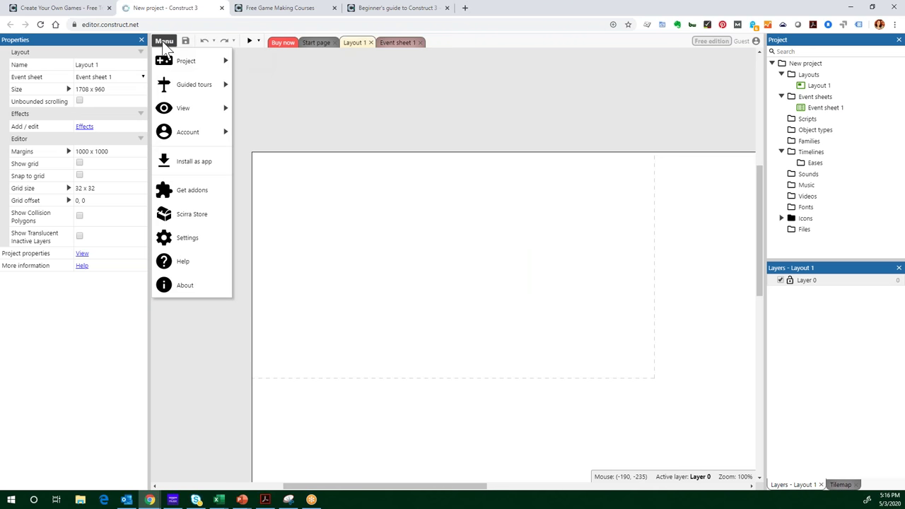
pyautogui.moveTo(187, 133)
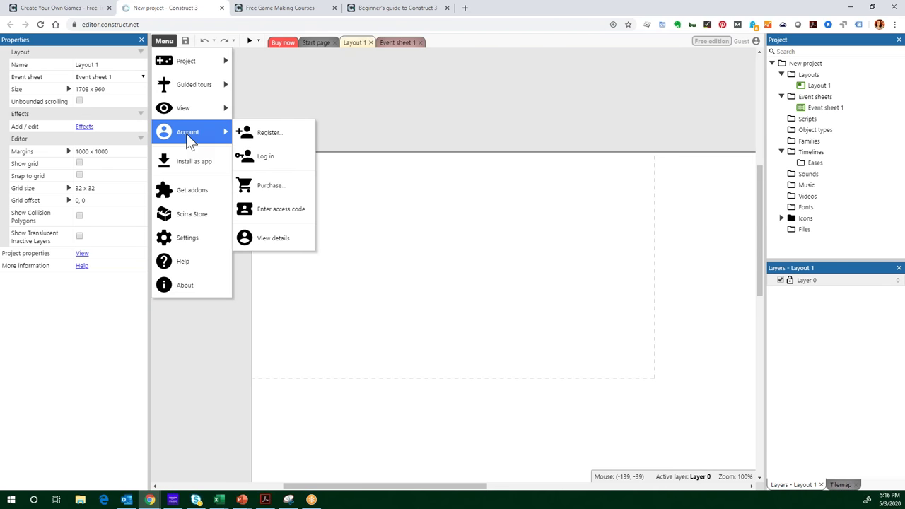
pyautogui.moveTo(188, 114)
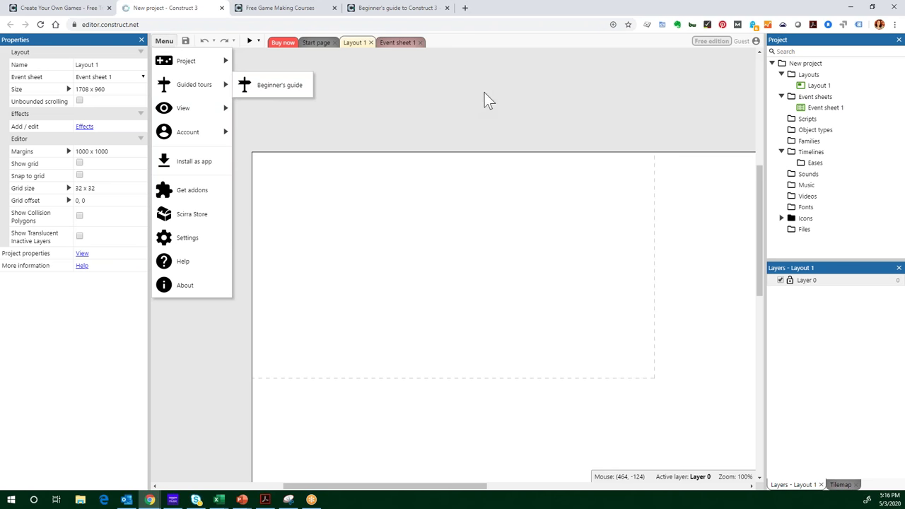
pyautogui.click(684, 55)
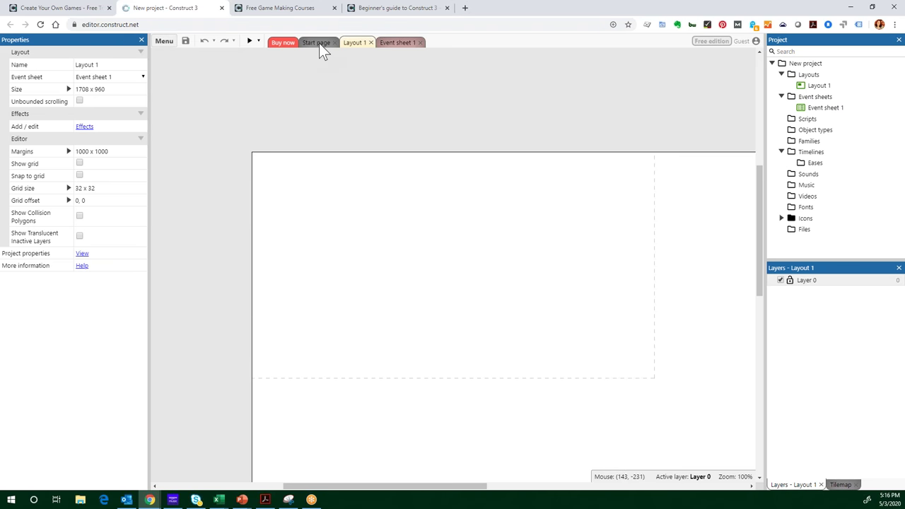
# Step: Close the Layout 1 and Event sheet 1 views and try to start the Beginner's guide guided tour again
pyautogui.click(371, 43)
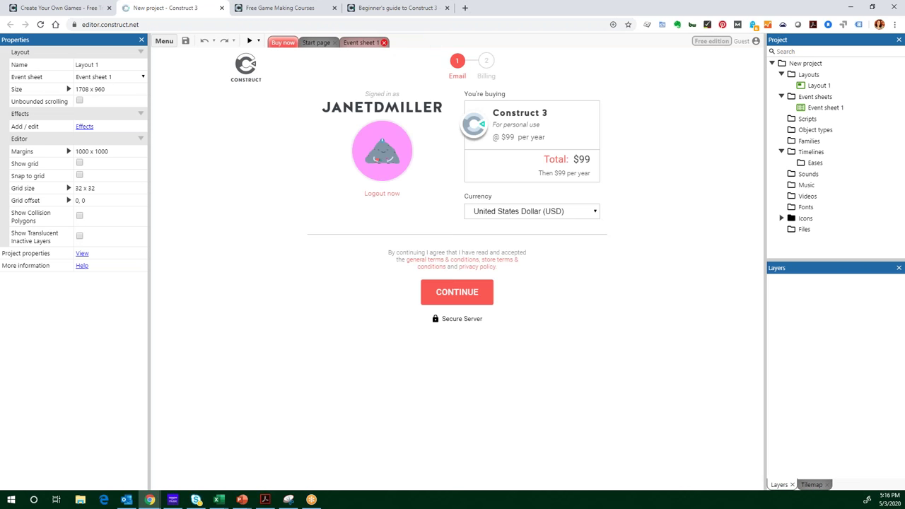
pyautogui.click(384, 42)
pyautogui.click(164, 41)
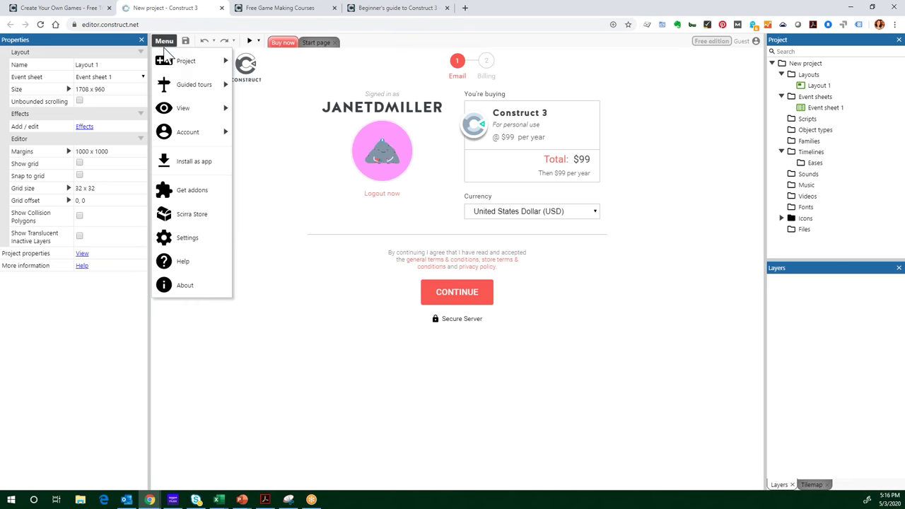
pyautogui.moveTo(227, 85)
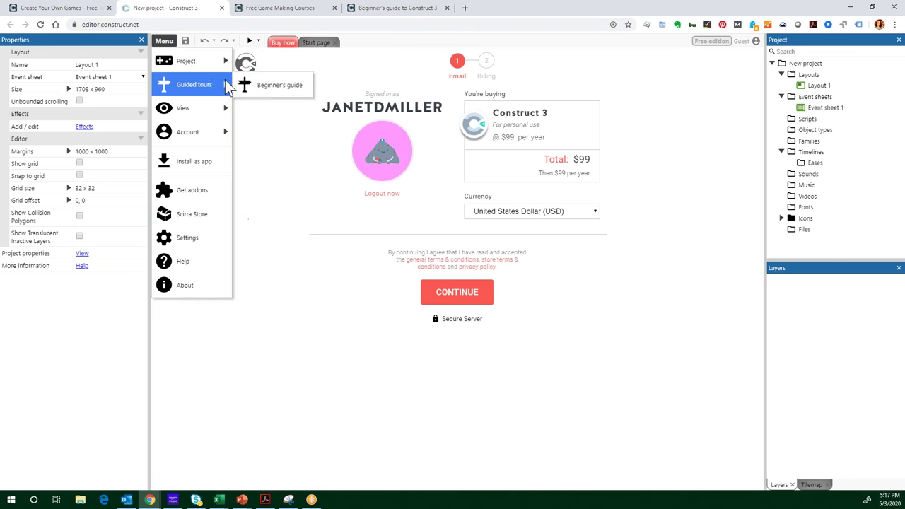
pyautogui.click(274, 84)
pyautogui.click(452, 276)
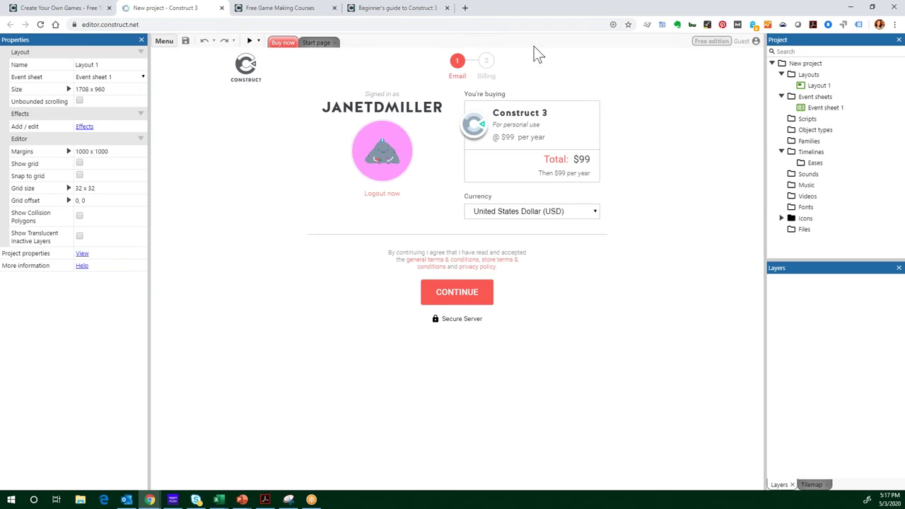
# Step: Close the open project and bring up the start page
pyautogui.click(163, 41)
pyautogui.moveTo(186, 61)
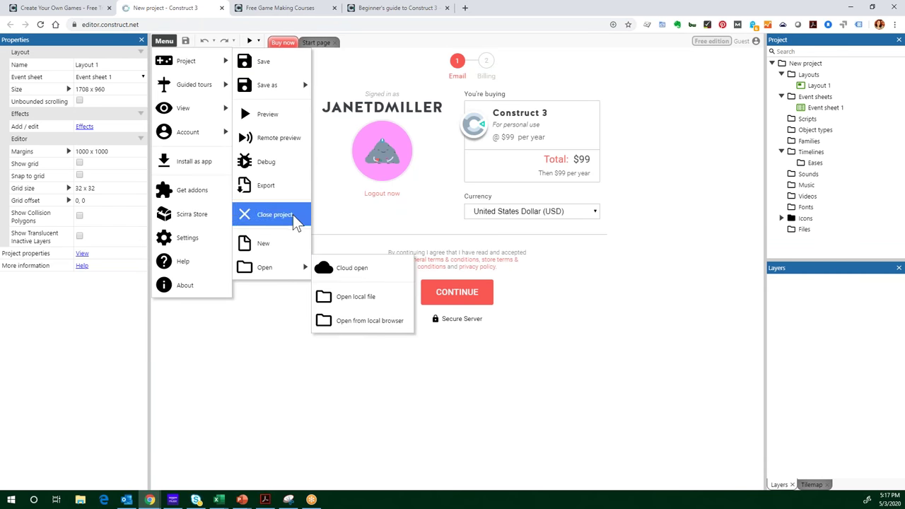
pyautogui.click(292, 215)
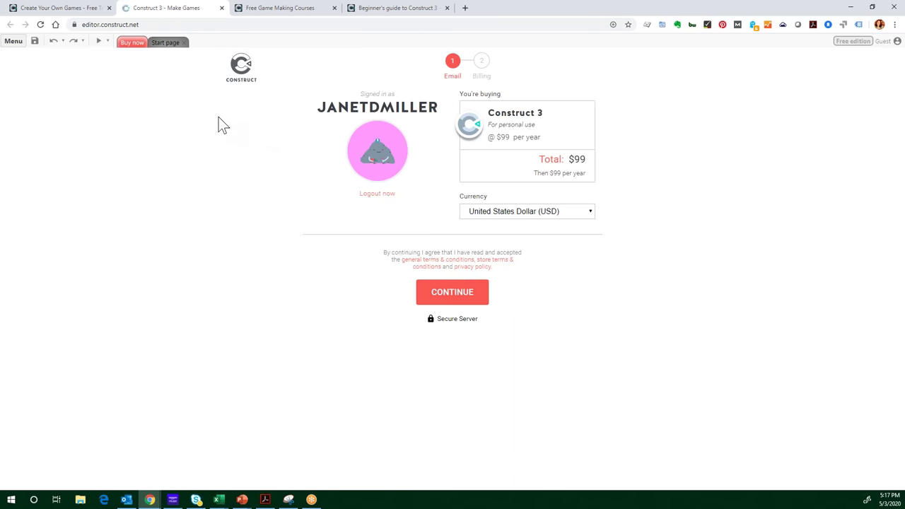
pyautogui.click(167, 44)
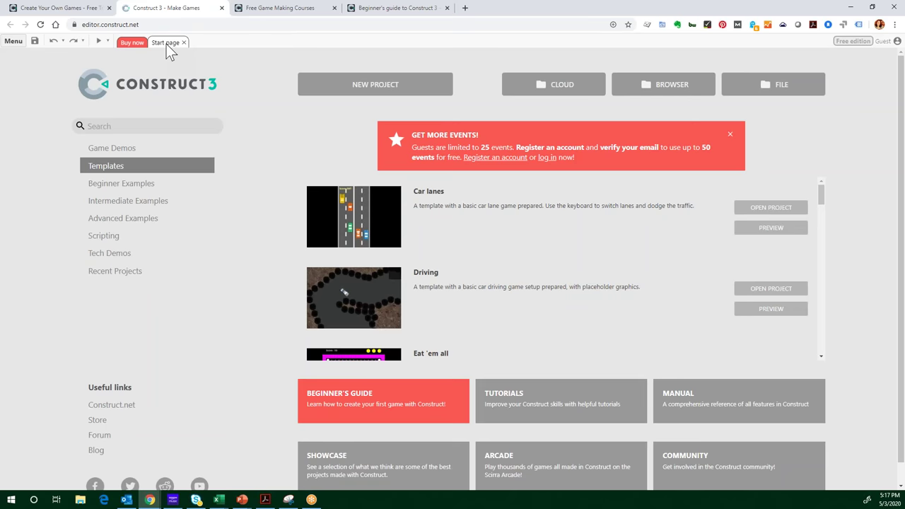
# Step: Launch the Beginner's guide guided tour with no project open and exit it at the welcome message
pyautogui.click(14, 42)
pyautogui.moveTo(43, 84)
pyautogui.click(147, 95)
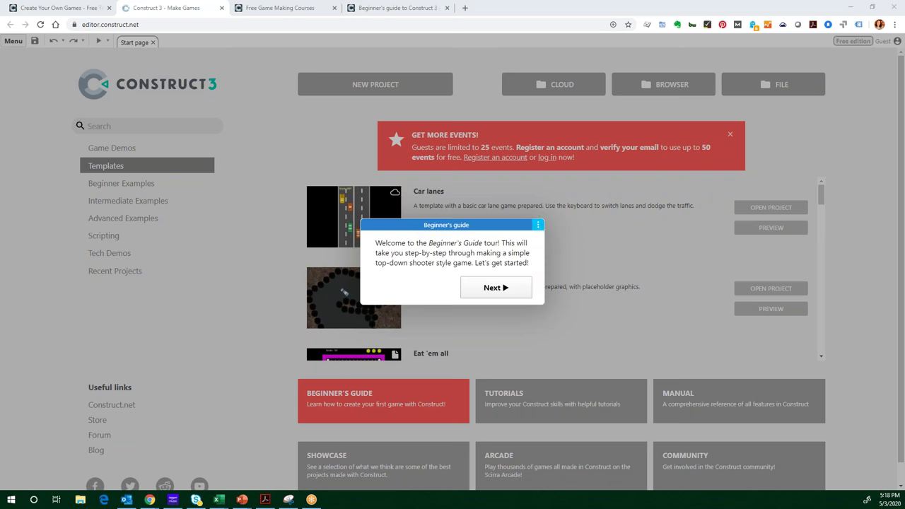
pyautogui.click(538, 225)
pyautogui.click(558, 241)
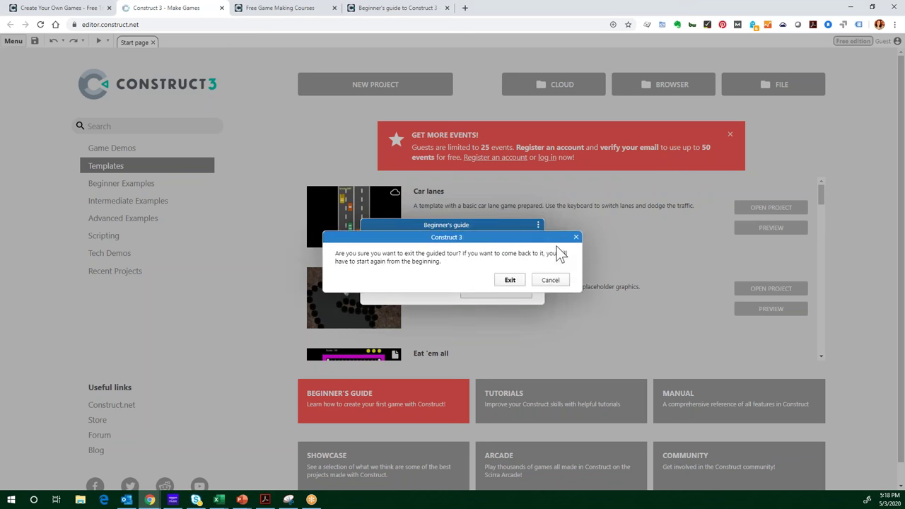
pyautogui.click(509, 283)
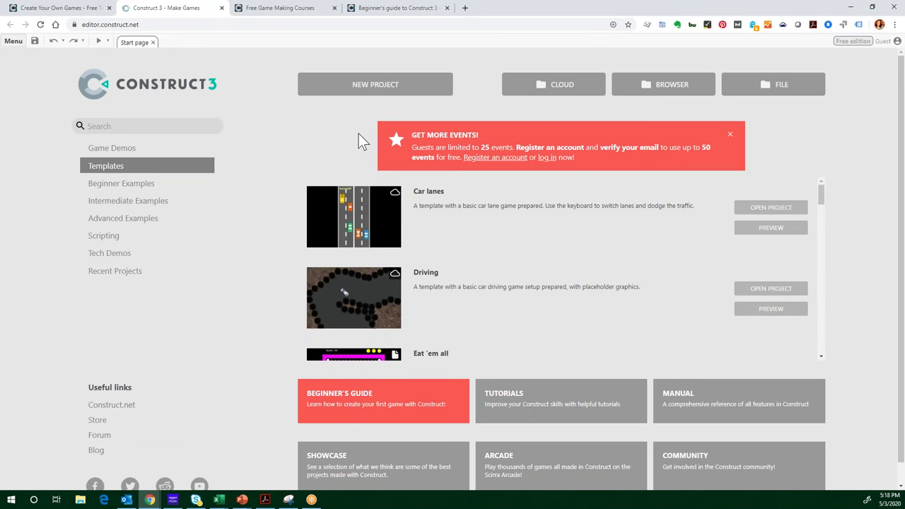
# Step: Start the Beginner's guide guided tour and continue past its welcome message
pyautogui.click(12, 43)
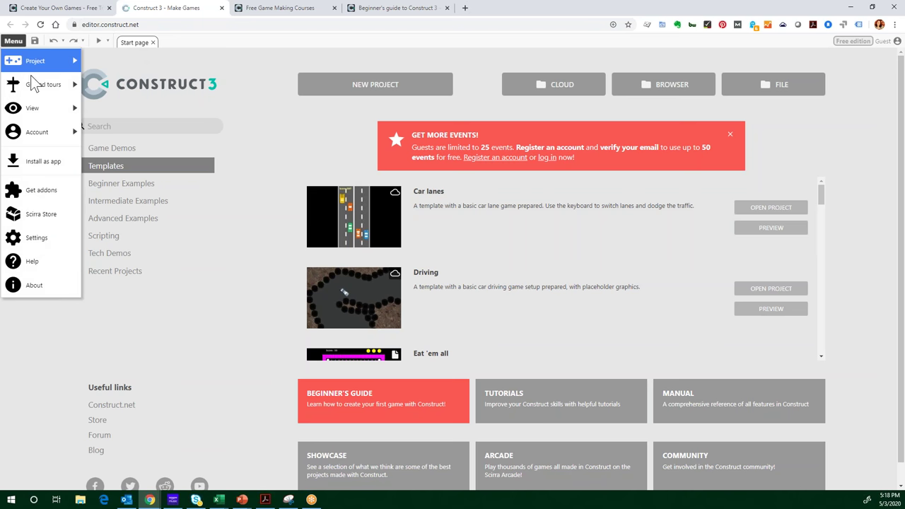
pyautogui.moveTo(34, 90)
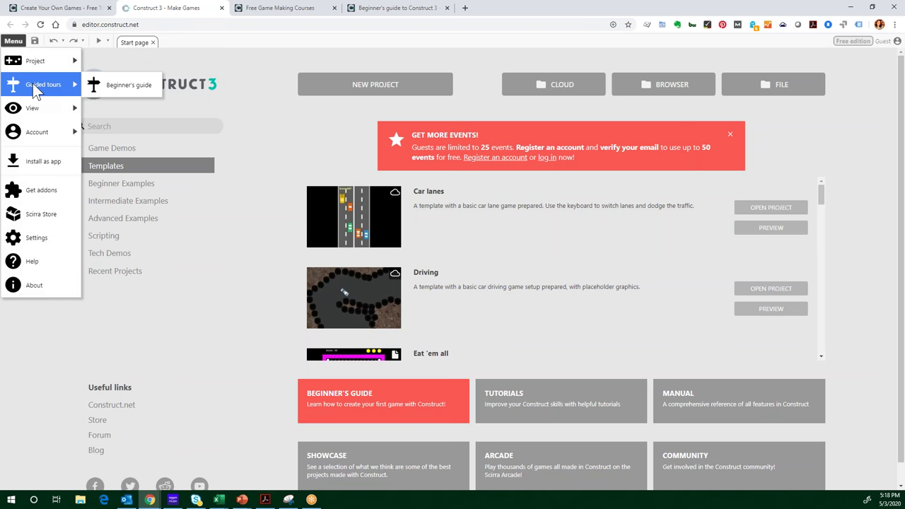
pyautogui.click(124, 90)
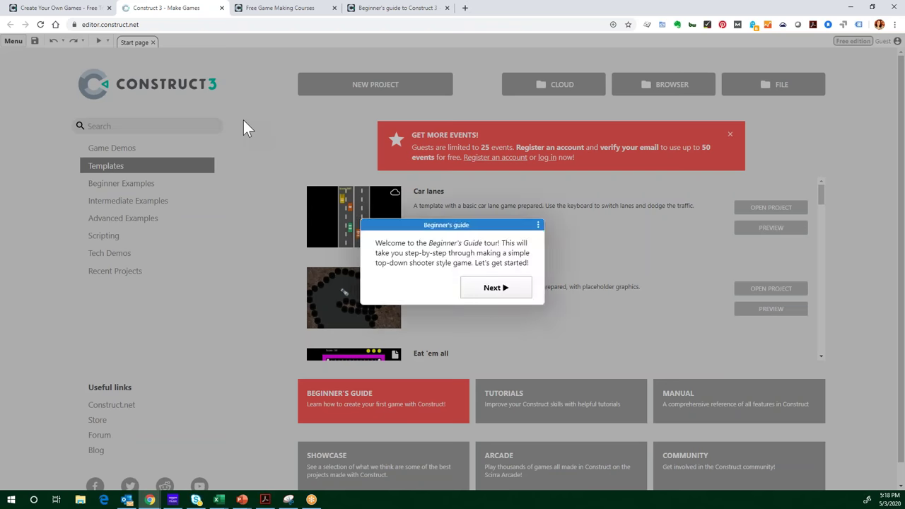
pyautogui.click(507, 281)
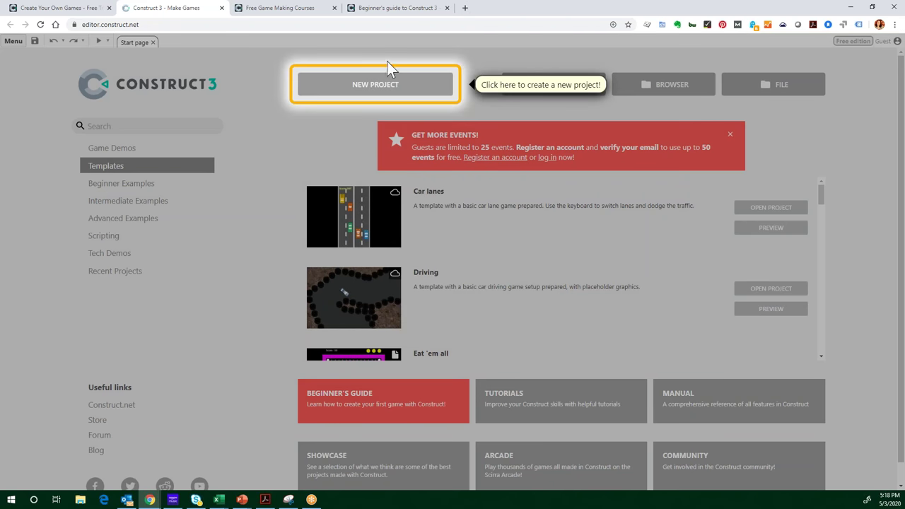
# Step: Create a new project with the default settings as the tour instructs and continue to the background creation stage
pyautogui.click(417, 92)
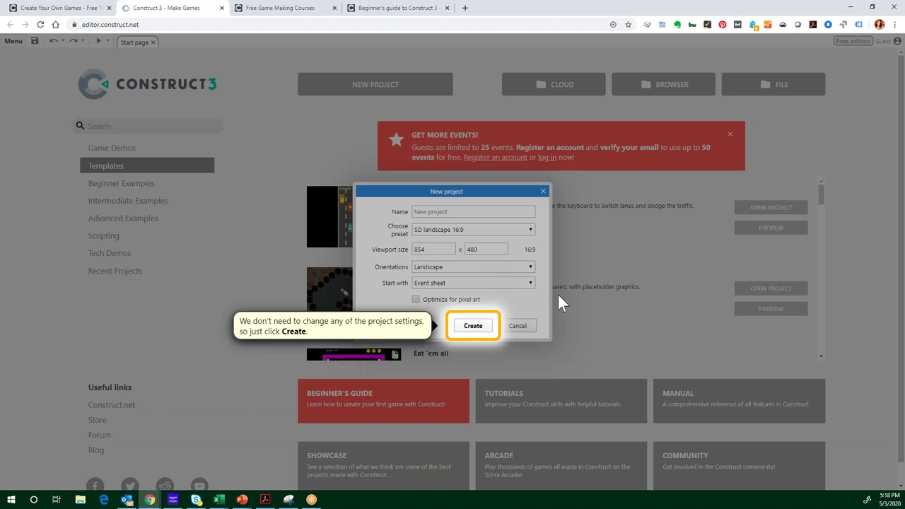
pyautogui.click(477, 326)
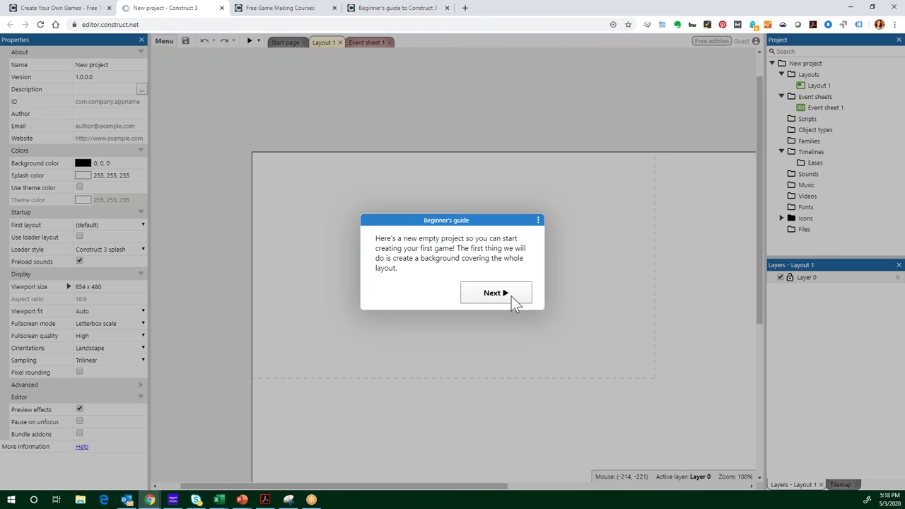
pyautogui.click(512, 297)
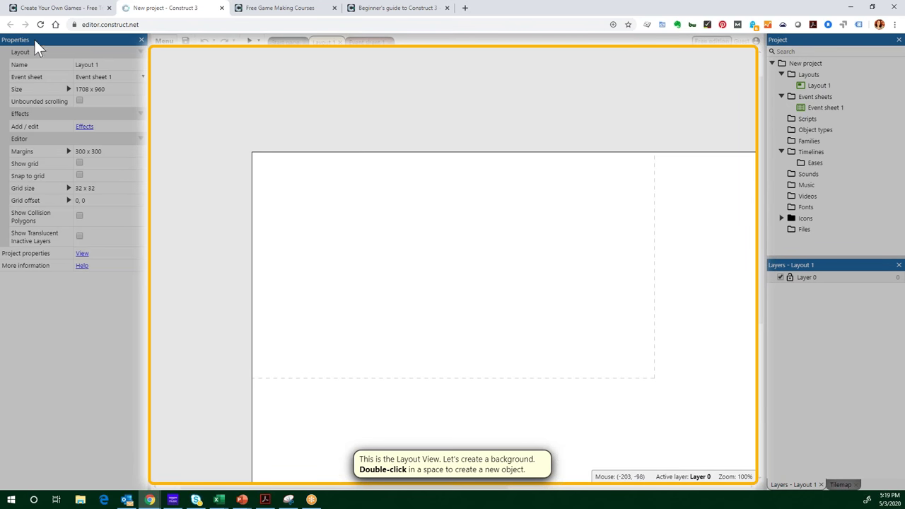
# Step: Look through the game development courses page and return to the new project in the Construct 3 editor
pyautogui.click(285, 10)
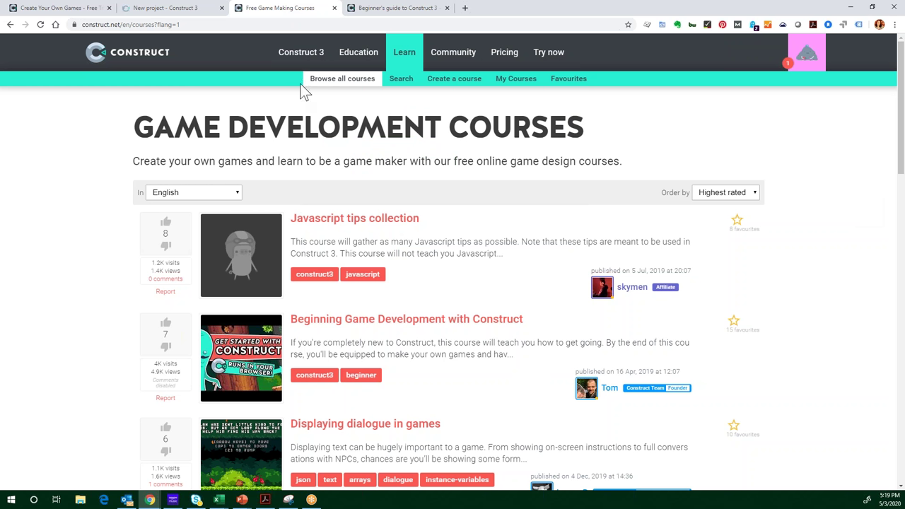
pyautogui.moveTo(191, 25); pyautogui.dragTo(61, 16)
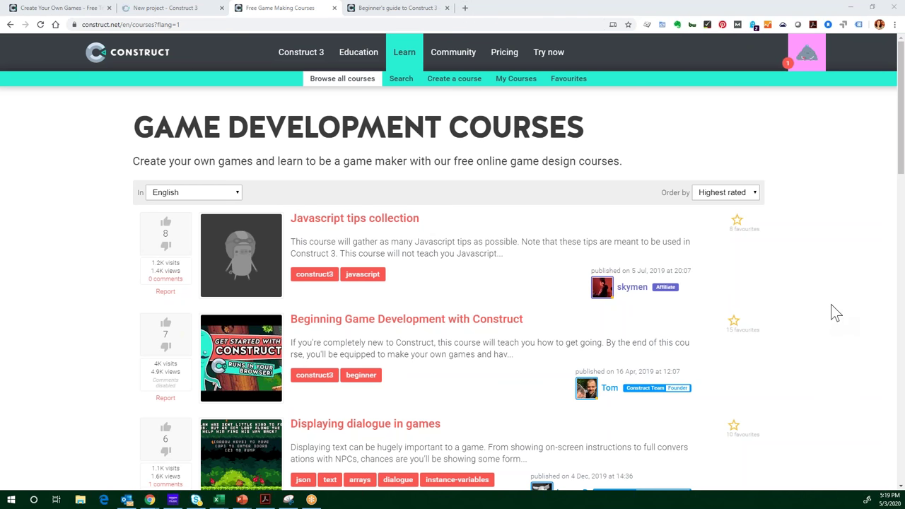
pyautogui.scroll(-2, 836, 301)
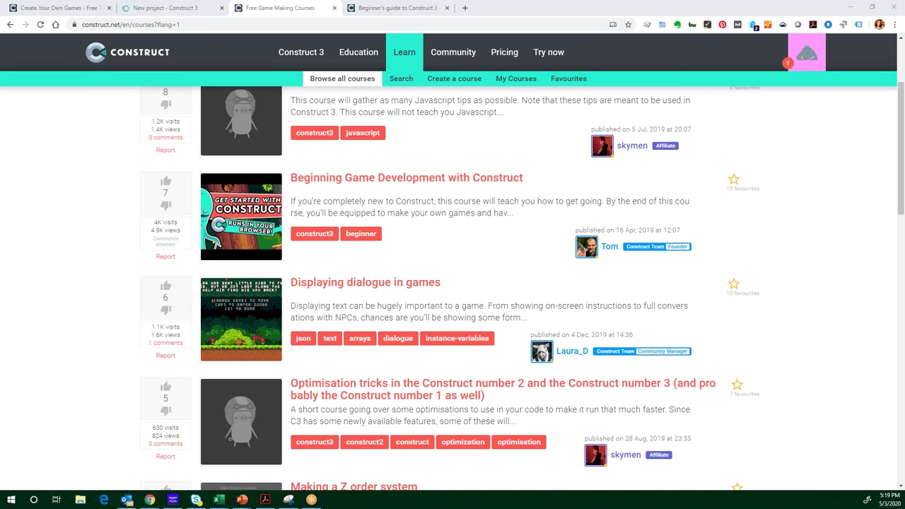
pyautogui.click(186, 10)
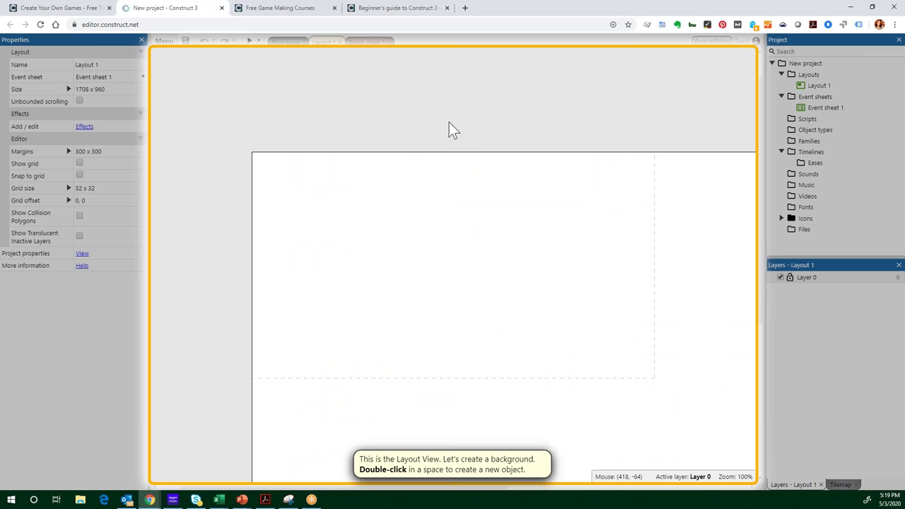